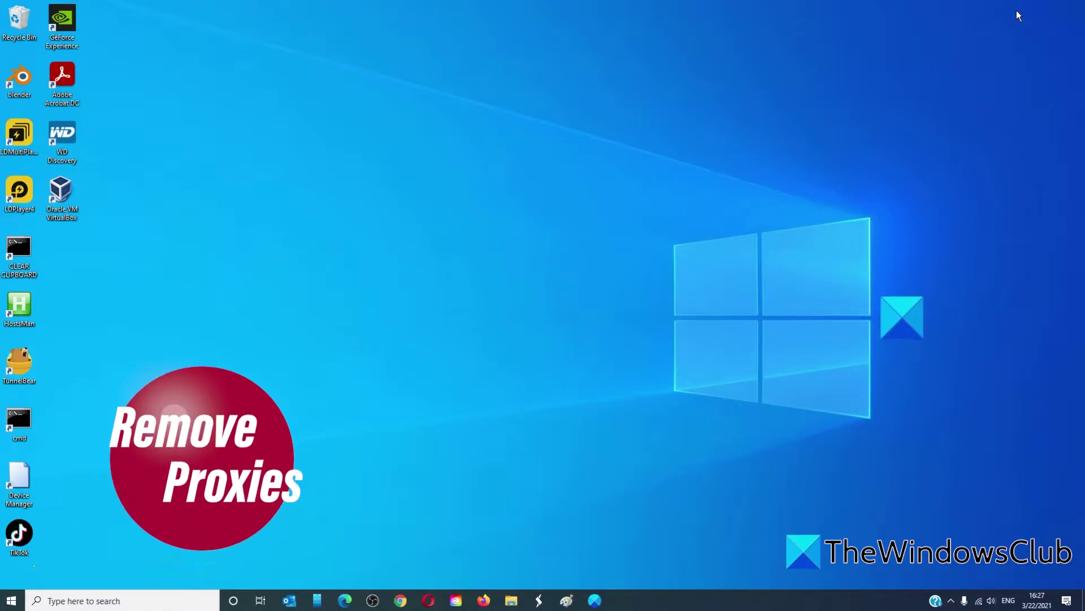
- Run inetcpl.cpl and turn on 'Automatically detect settings' in the Connections tab's LAN settings
key(super+r)
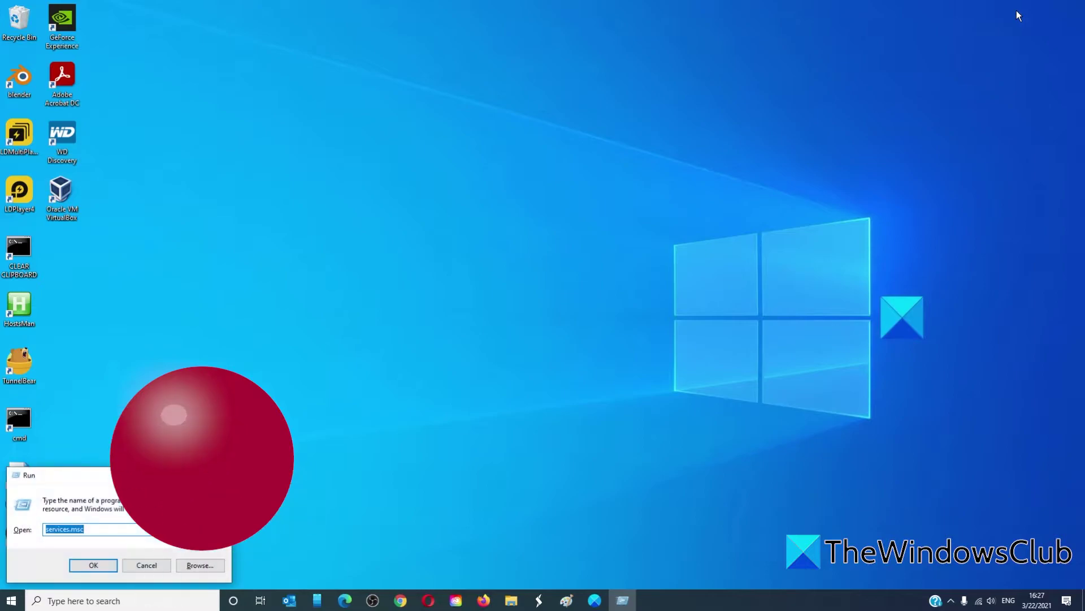
text(I)
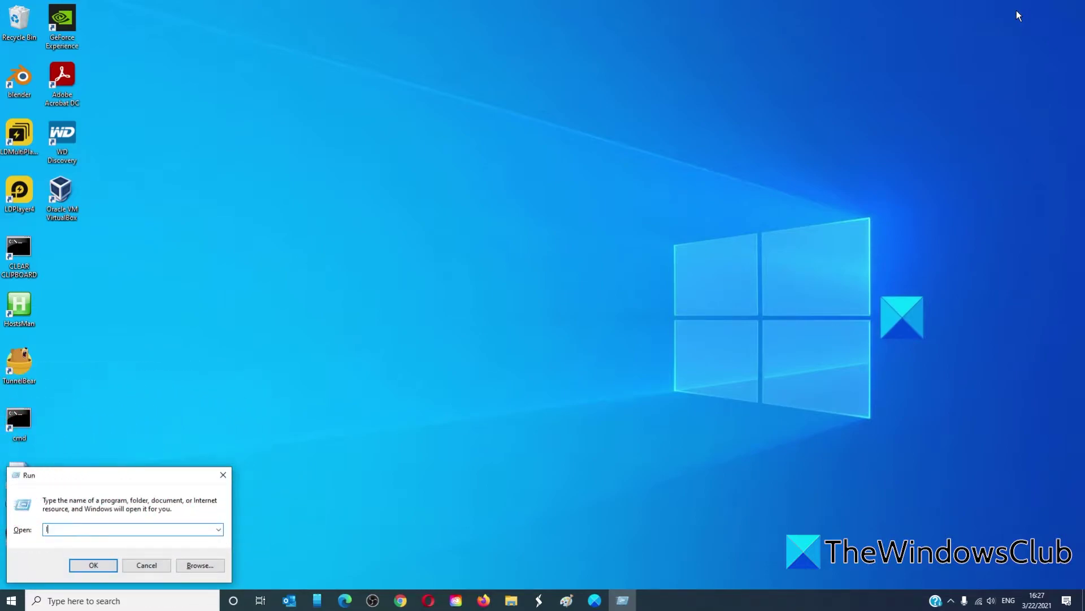
text(NETCPL.CPL)
click(94, 563)
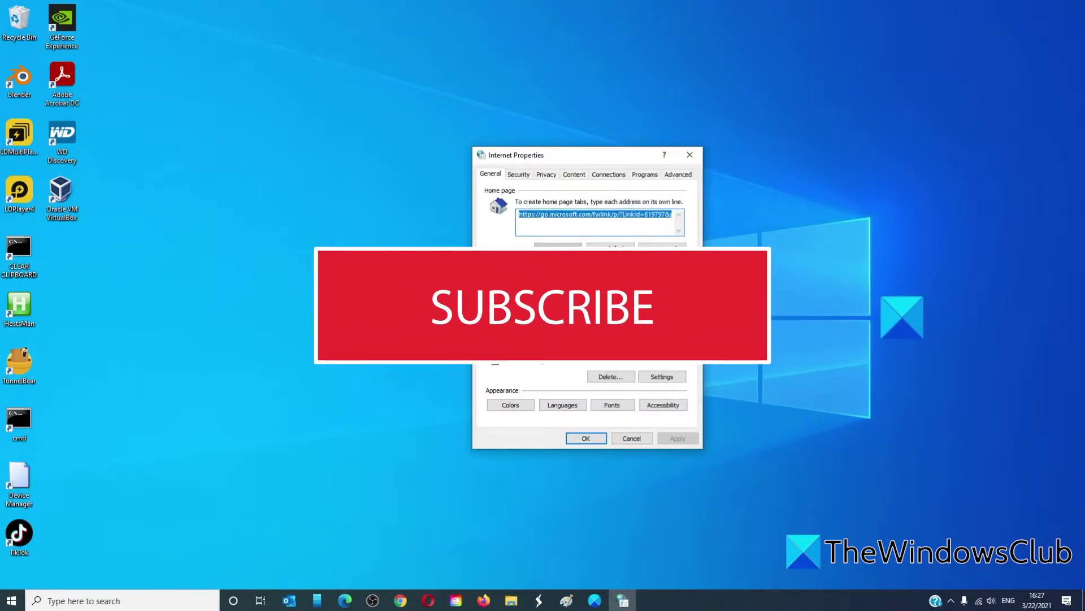
click(608, 176)
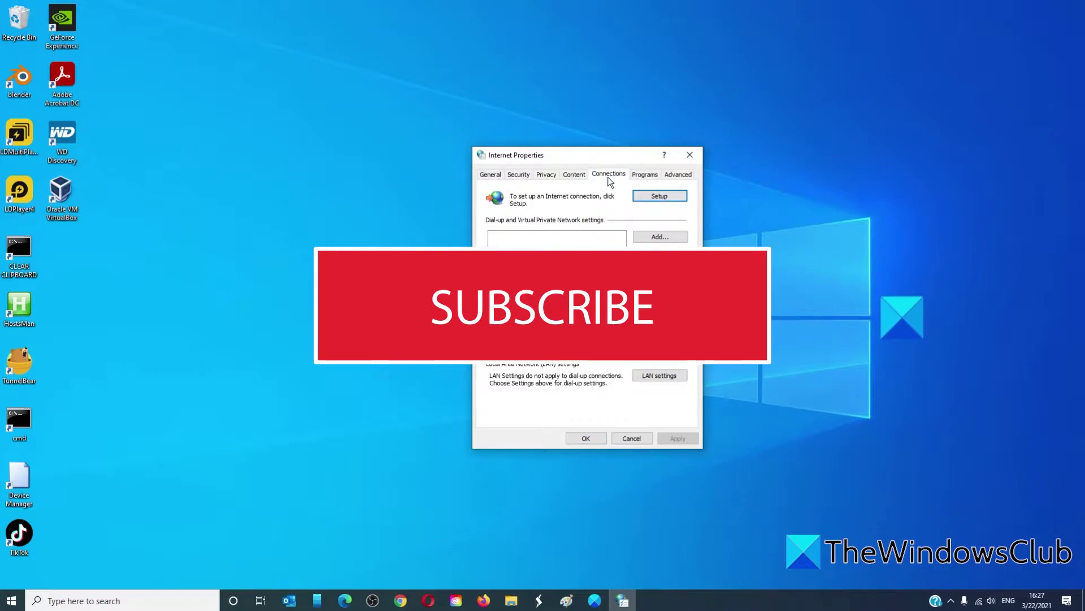
click(659, 376)
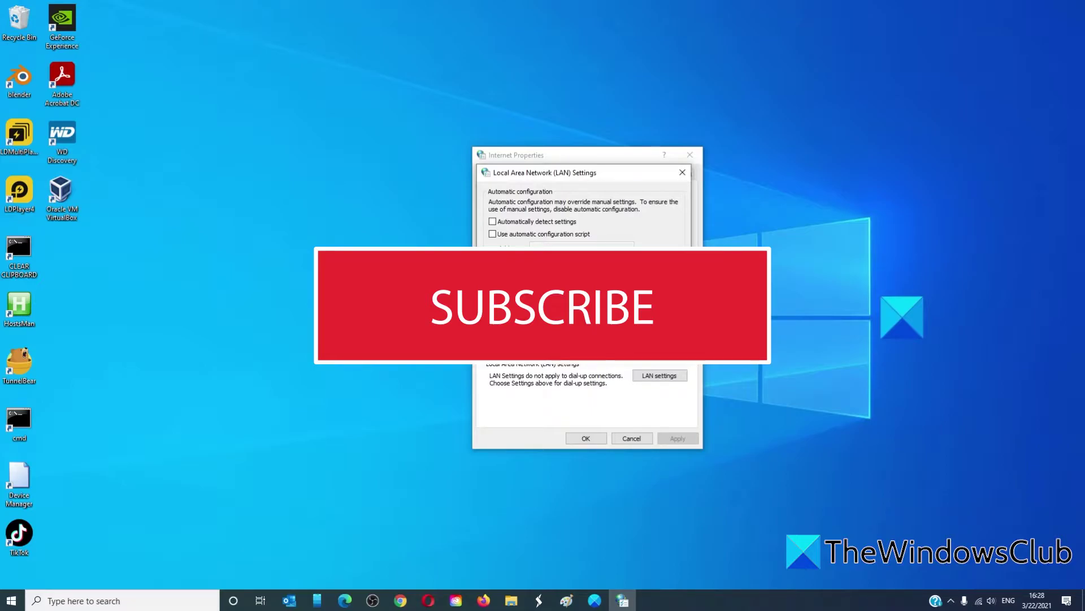
click(492, 222)
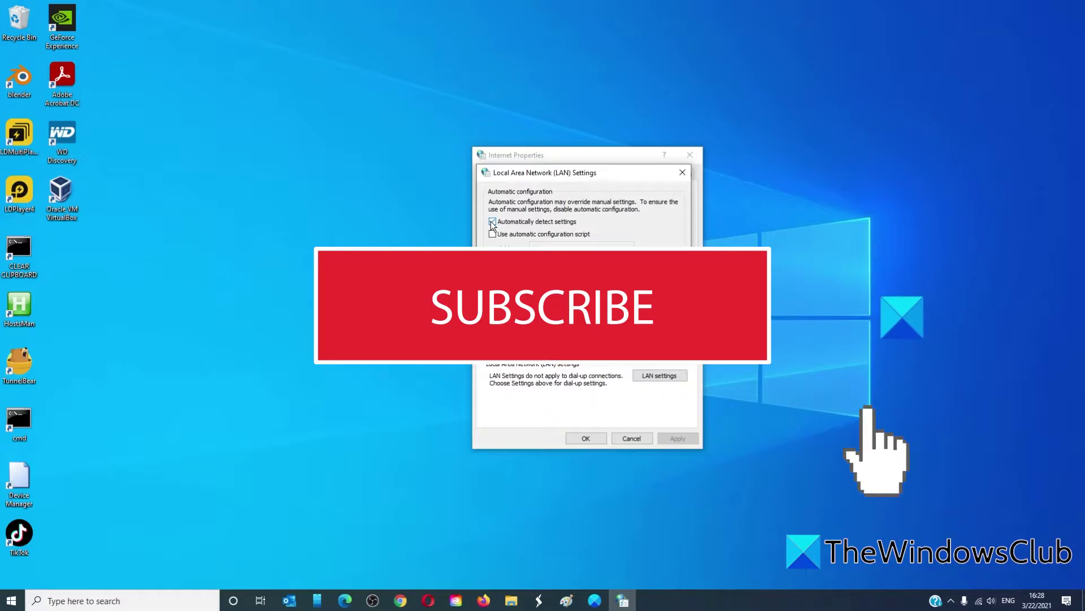
key(Return)
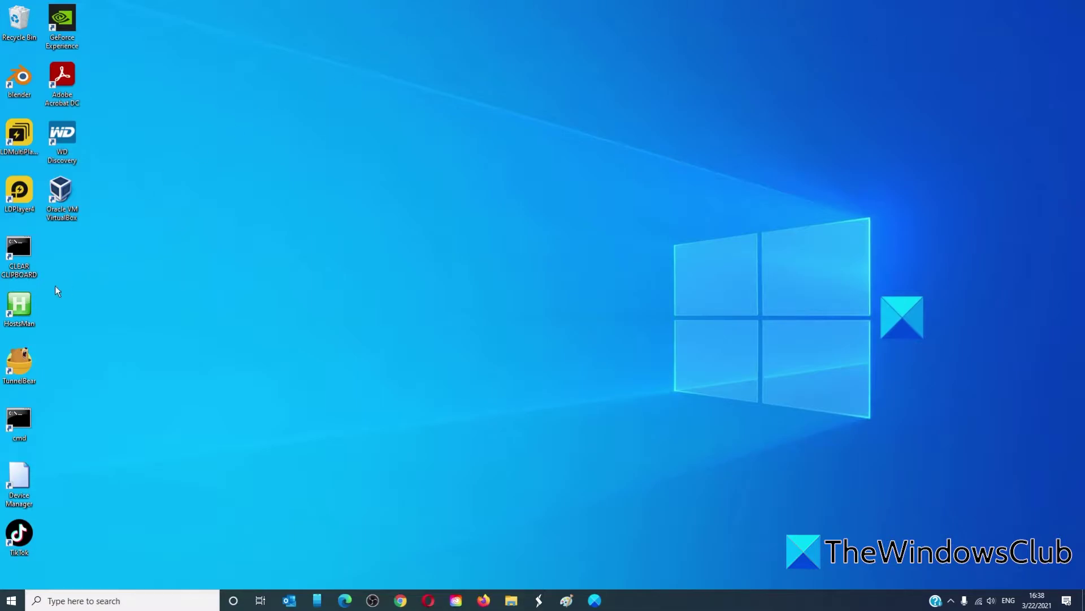
- Open an administrator Command Prompt and flush the DNS cache with ipconfig /flushdns
double_click(18, 419)
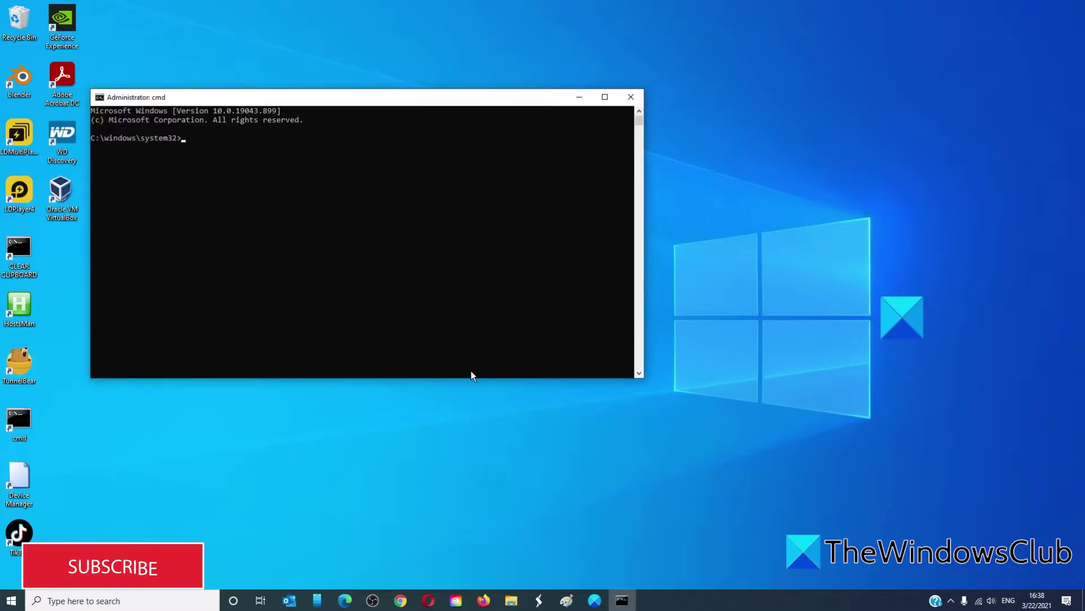
text(IPCO)
key(BackSpace)
key(BackSpace)
key(BackSpace)
key(BackSpace)
text(ipconfig /fl)
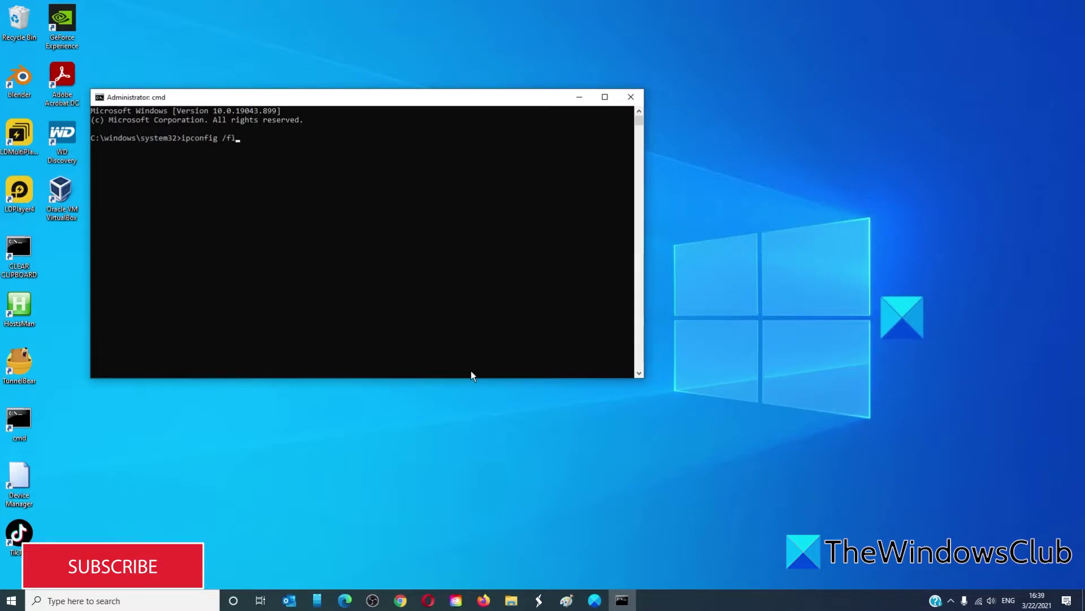
text(ushdns)
key(Return)
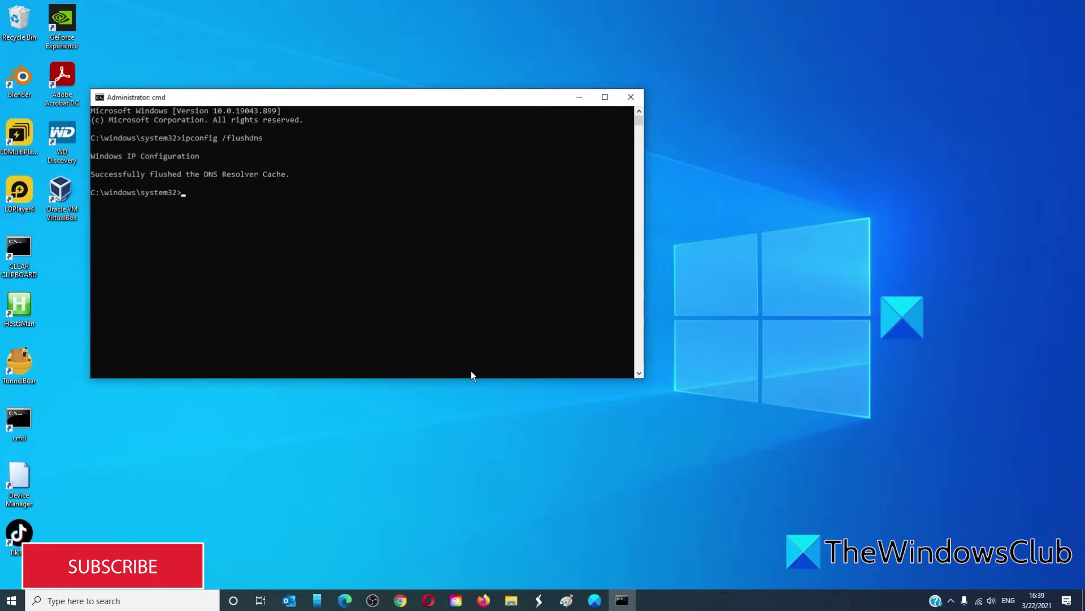
- Re-register DNS with ipconfig /registerdns and enter ipconfig /release at the prompt
text(ip)
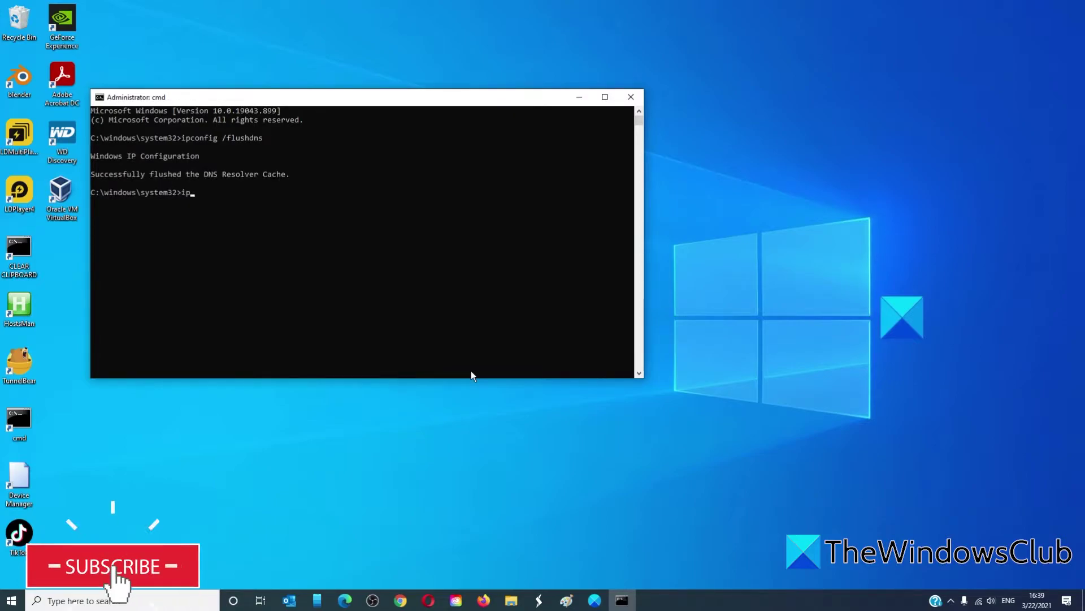
text(config)
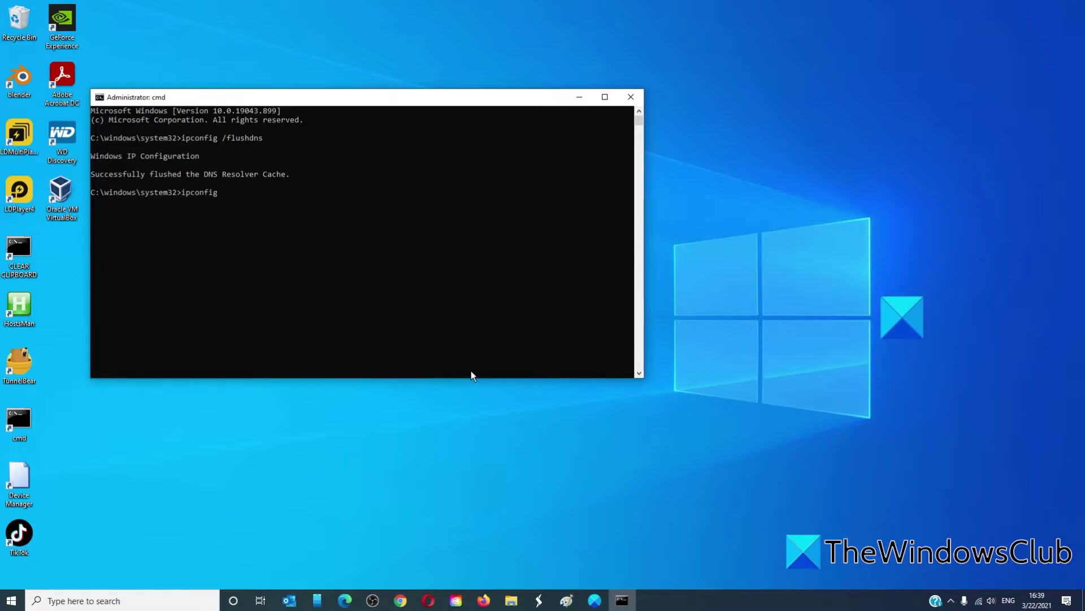
text( /registerdns)
key(Return)
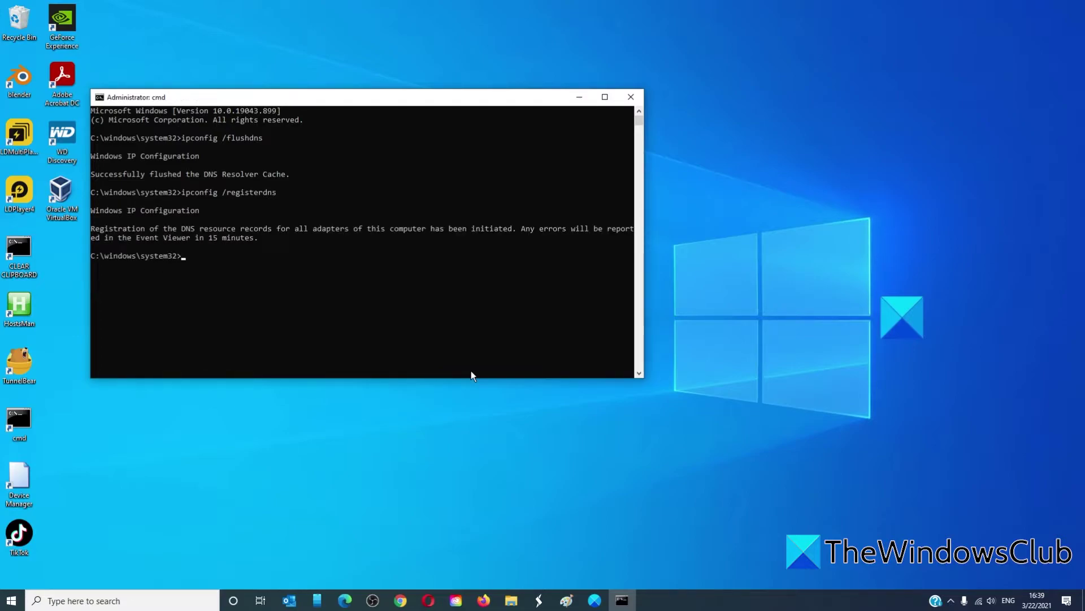
text(i)
text(pconfig /release)
- Release the IP address and renew it with ipconfig /renew
key(Return)
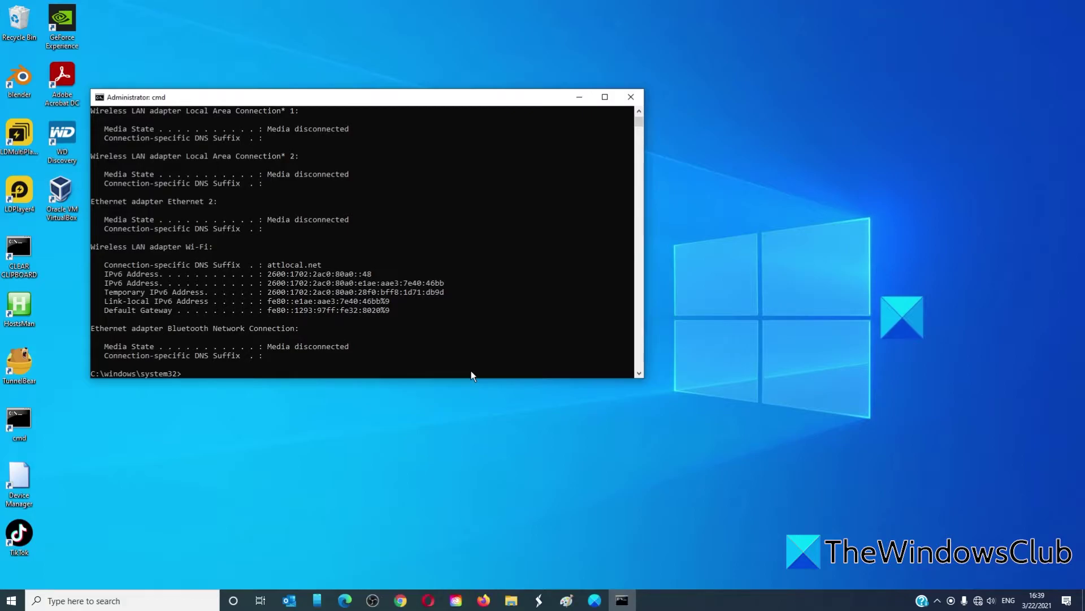
text(ipco)
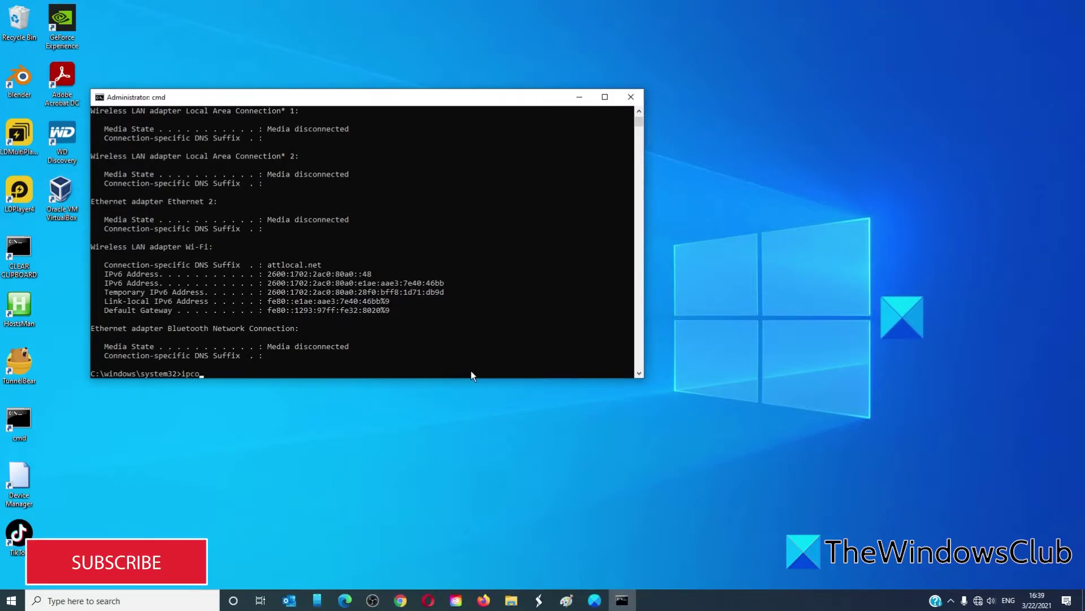
text(nfig /renew)
key(Return)
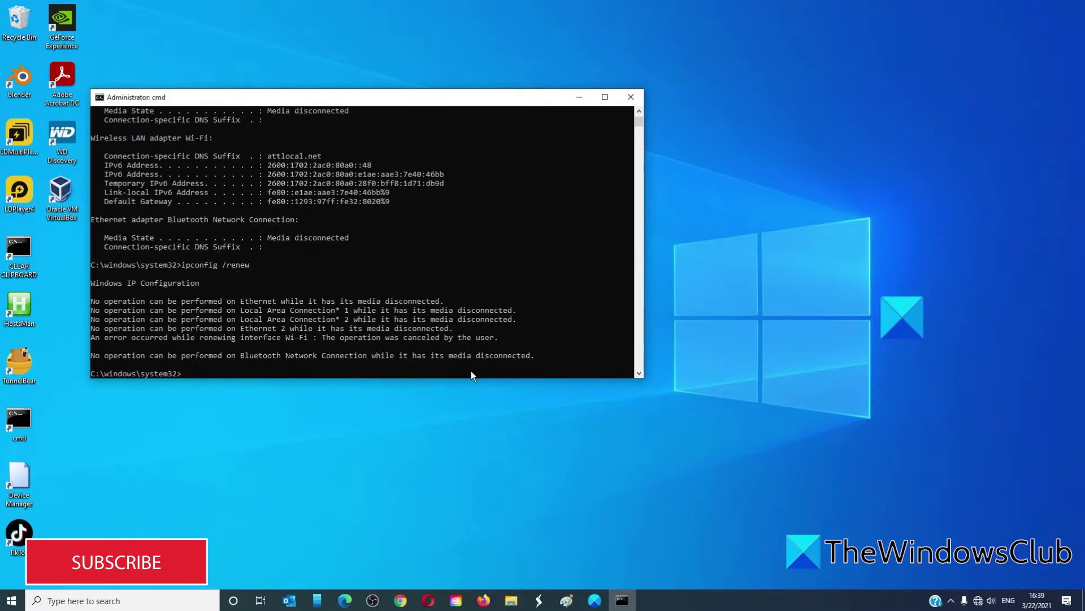
- Reset the Winsock catalog and TCP/IP stack with netsh winsock reset and netsh int ip reset
text(netsh winsock reset)
key(Return)
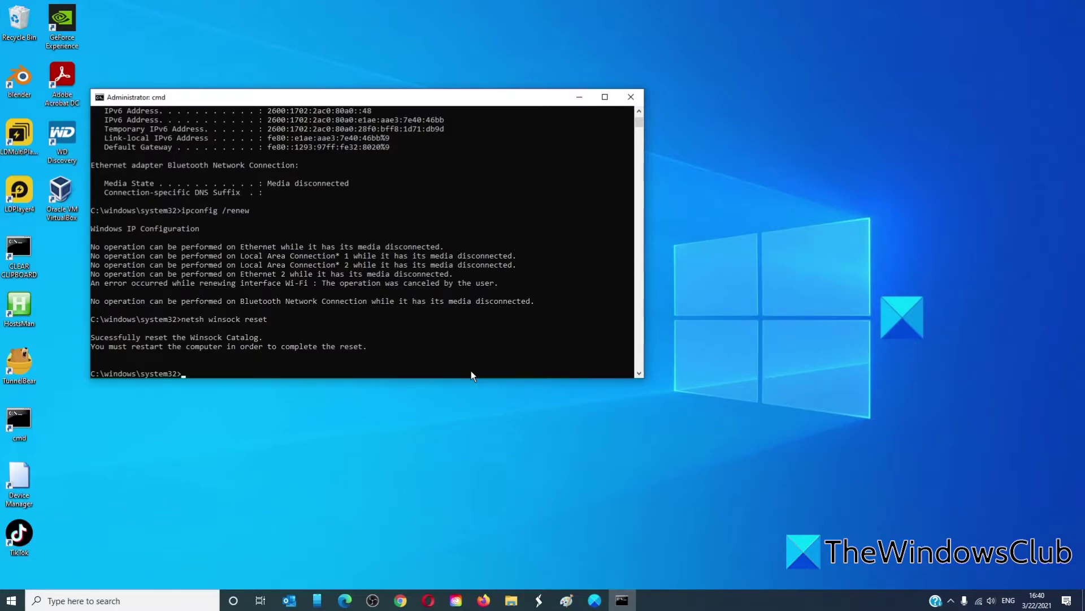
text(netsh int ip reset)
key(Return)
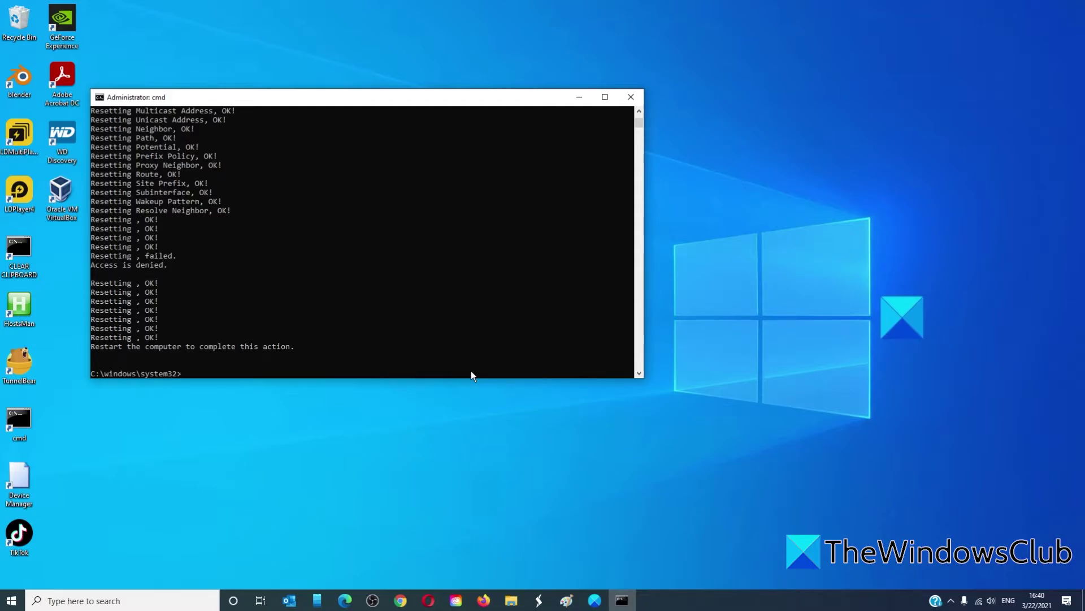
- Close Command Prompt and launch Google Chrome from the taskbar on a New Tab page
click(635, 97)
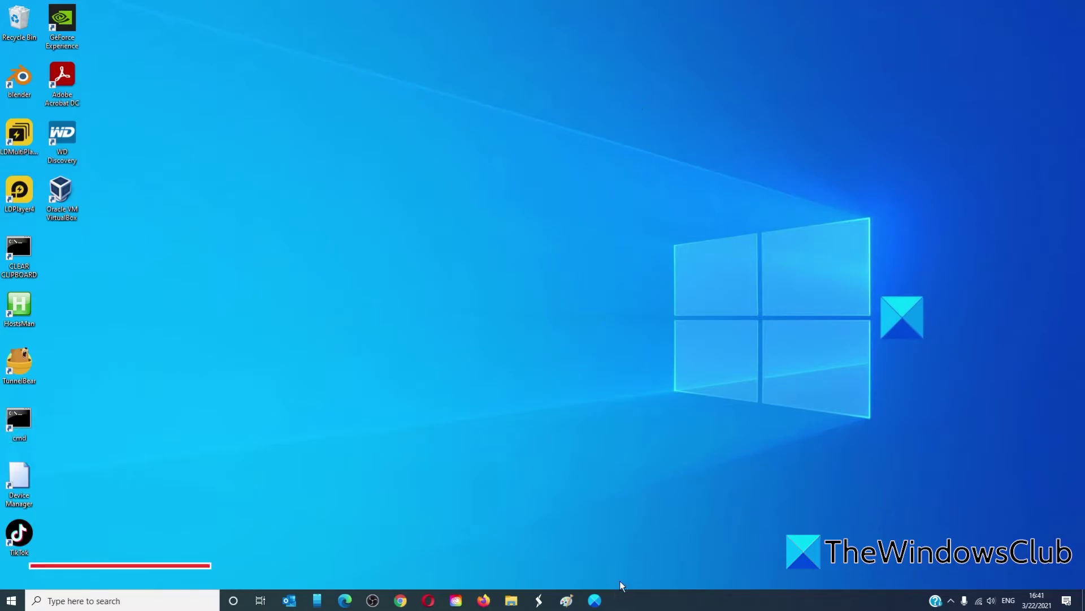
click(599, 601)
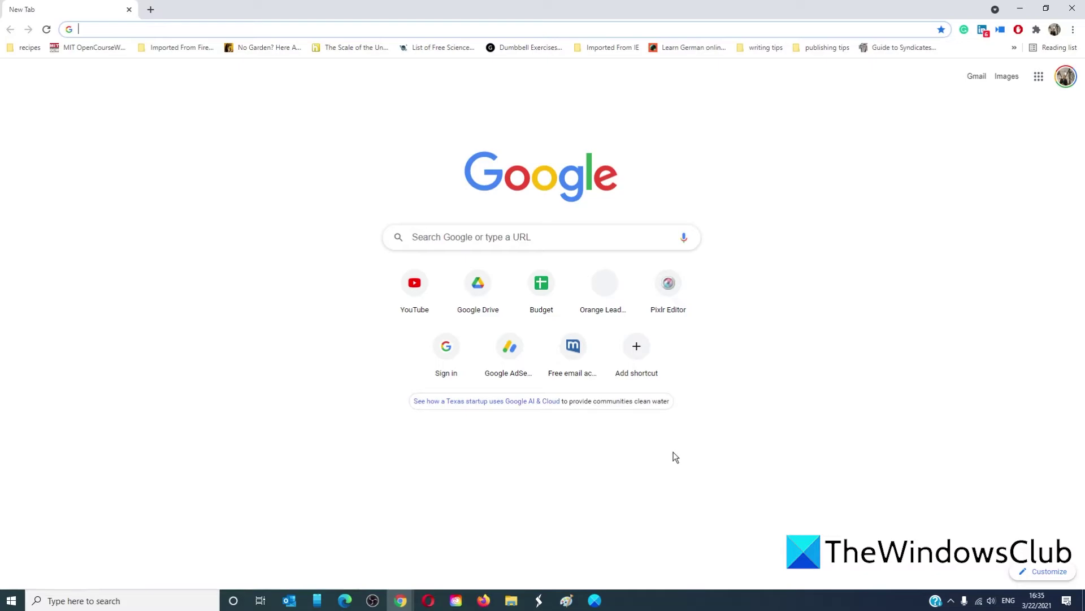
- Open Chrome's Extensions page via More tools and scroll through the installed extensions
click(1073, 31)
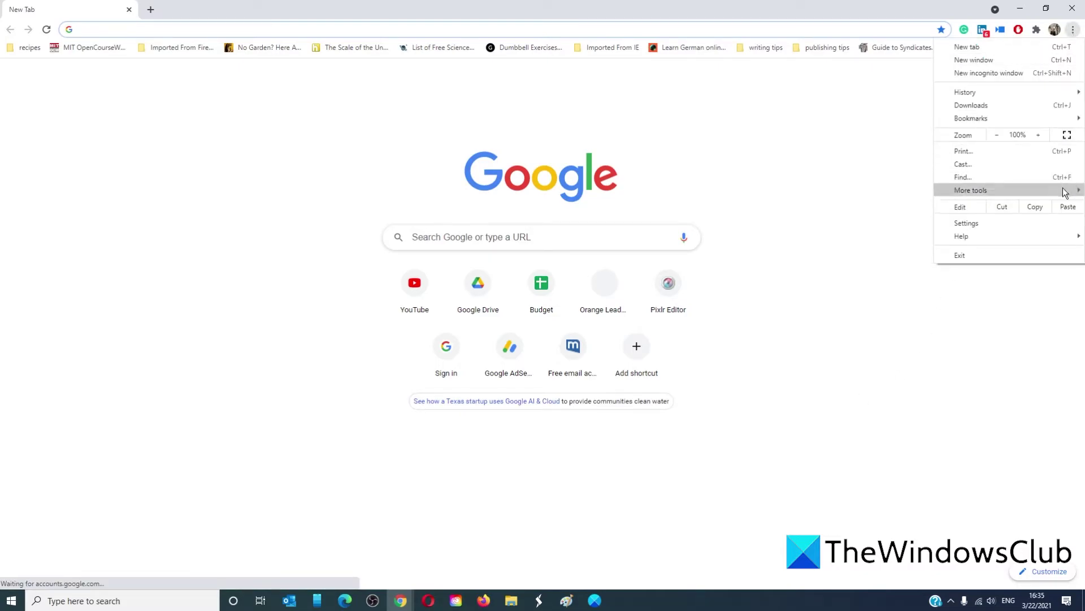
mouse_move(1042, 190)
click(856, 236)
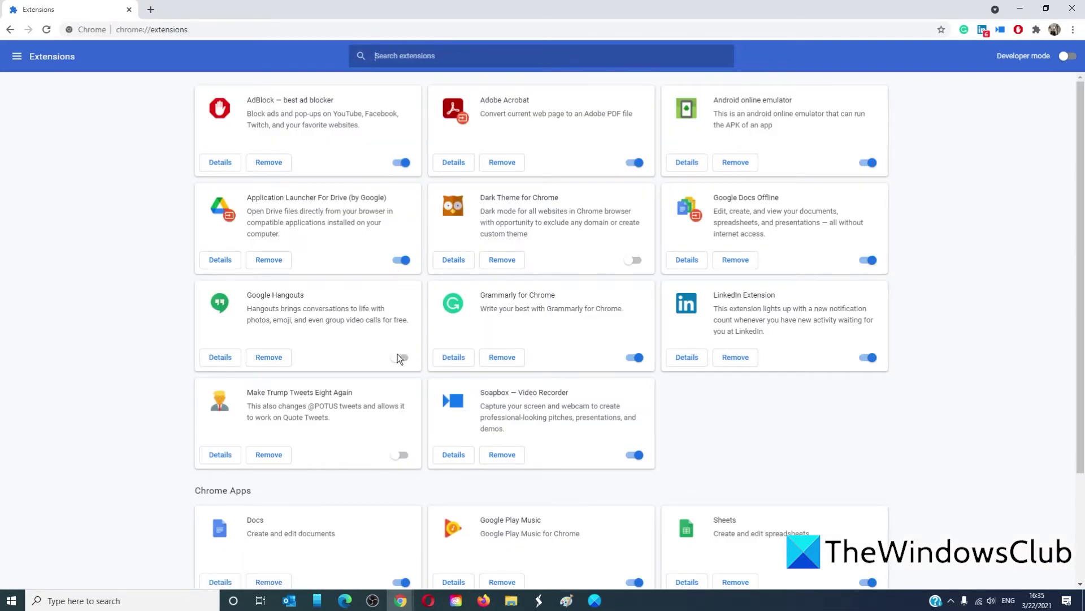
scroll(793, 388, down, 3)
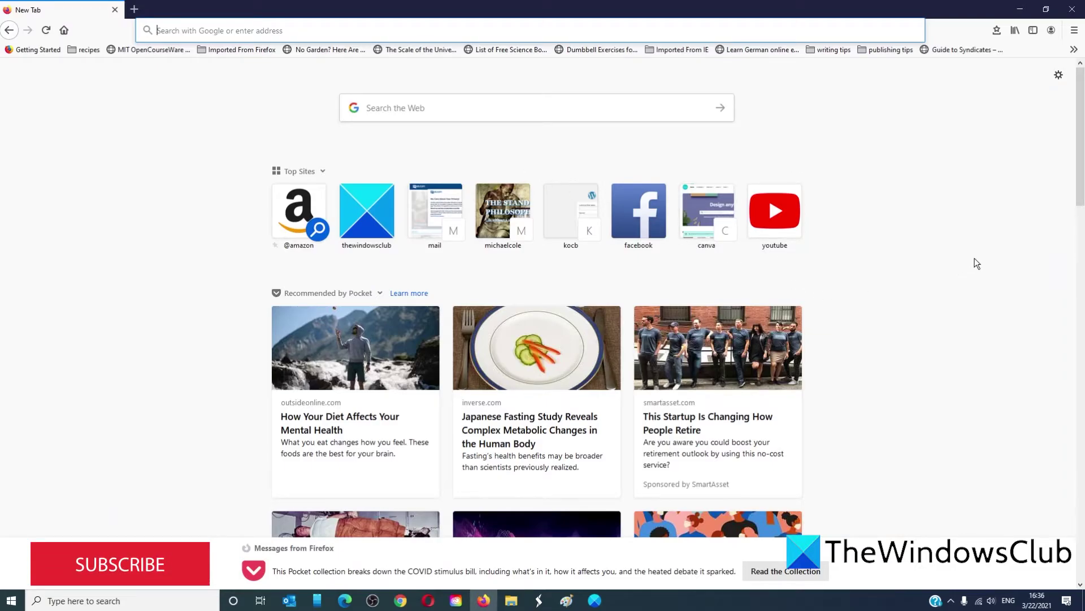
- Open Firefox's Add-ons Manager and check its gear menu of add-on management options
click(1074, 32)
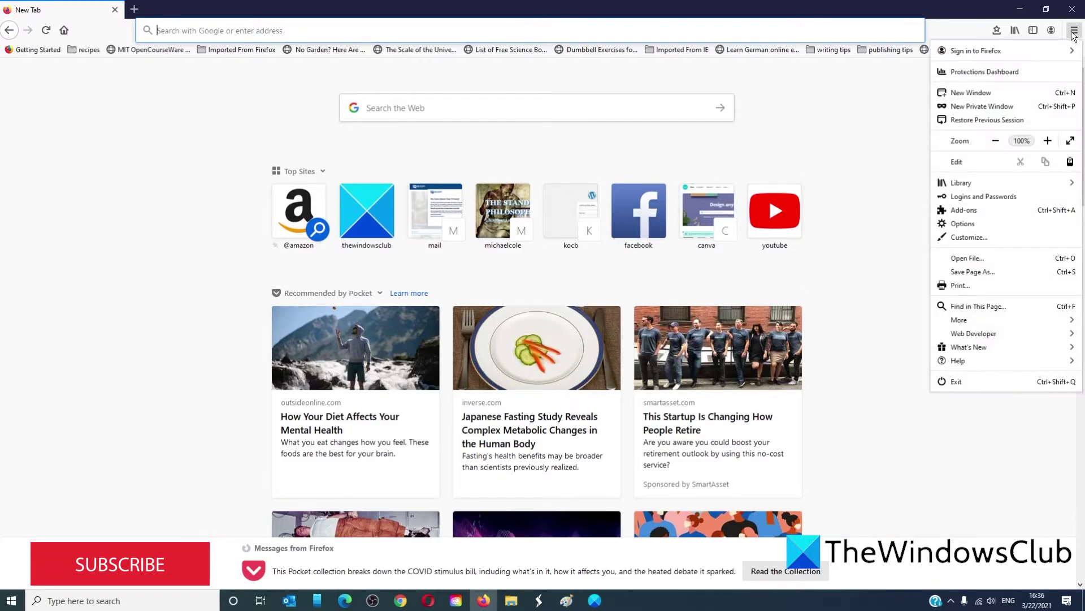
click(1013, 215)
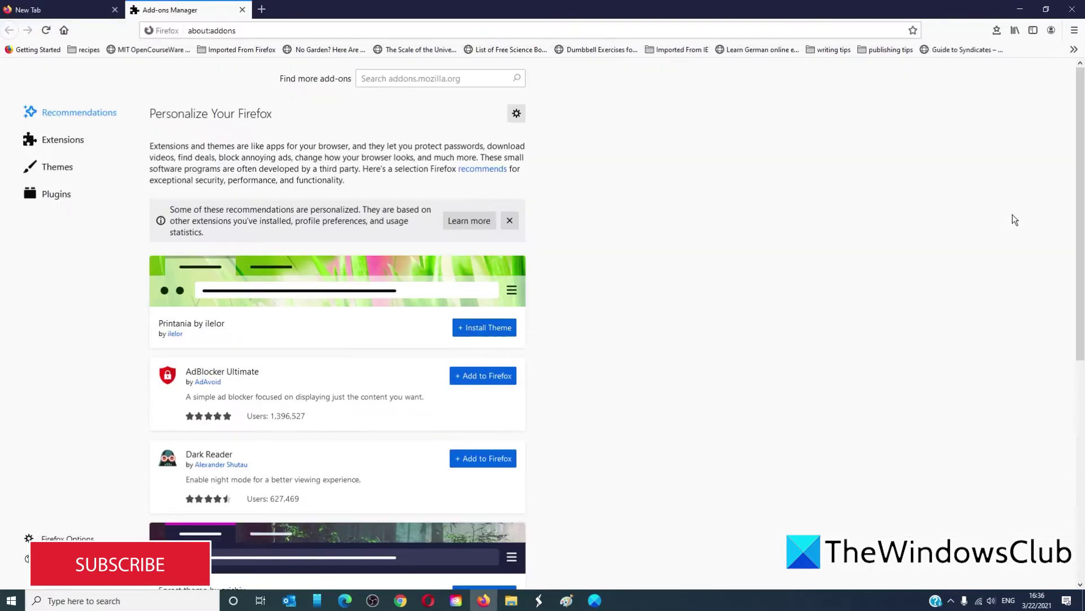
click(516, 113)
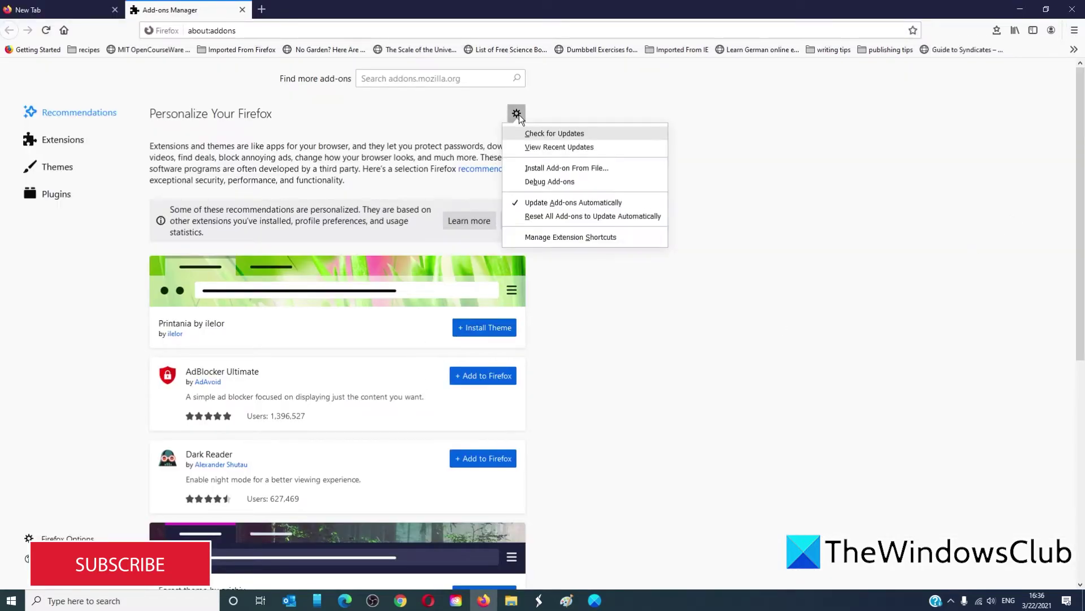
click(551, 204)
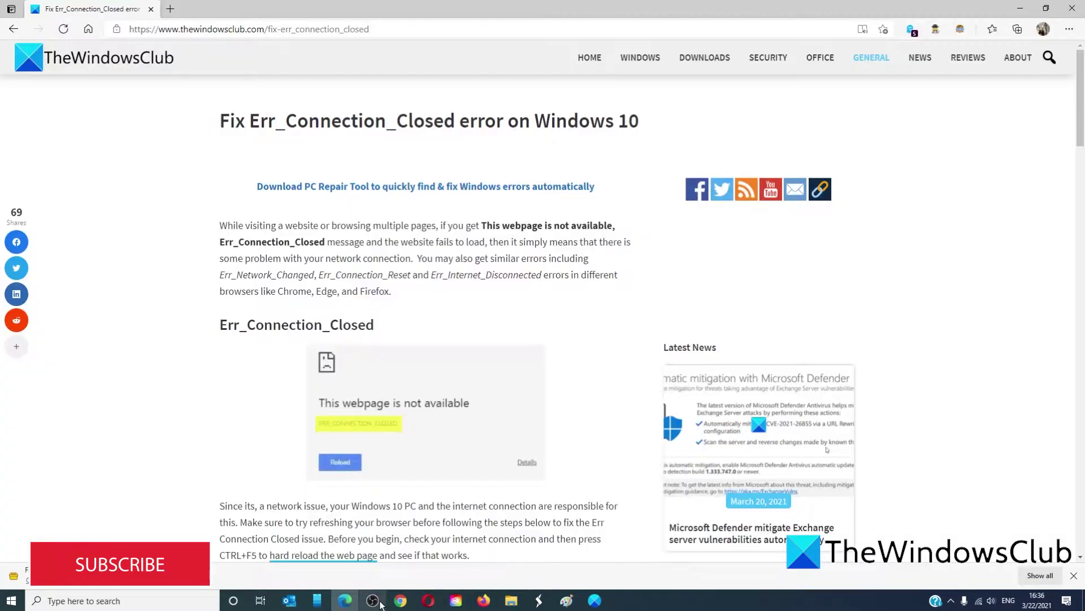
- Close Firefox and open Edge's Extensions page from the Settings and more menu in a new tab
click(1072, 10)
click(170, 9)
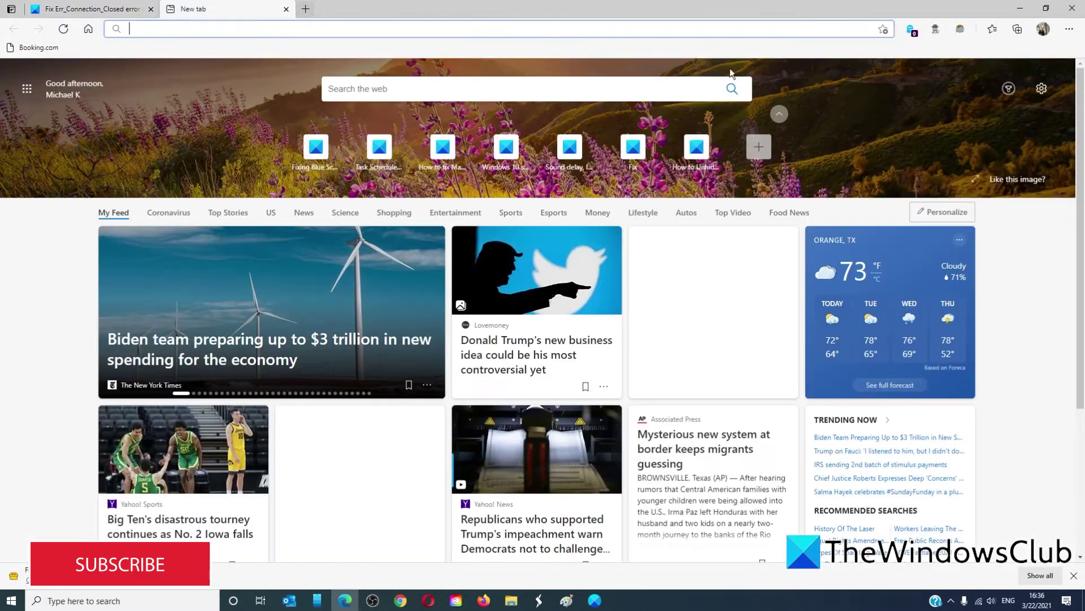
click(1071, 30)
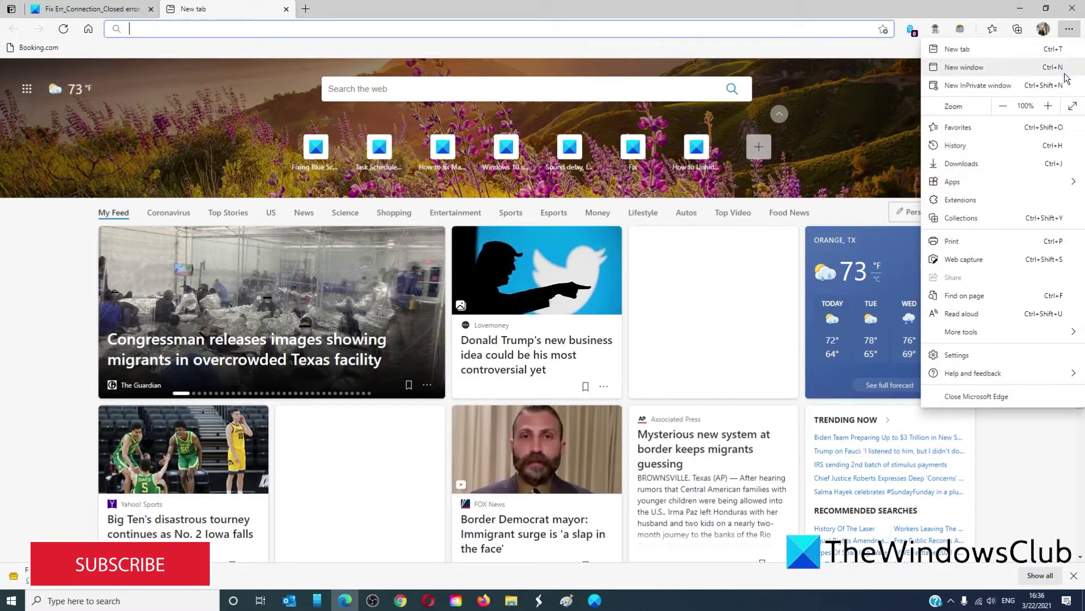
click(1033, 205)
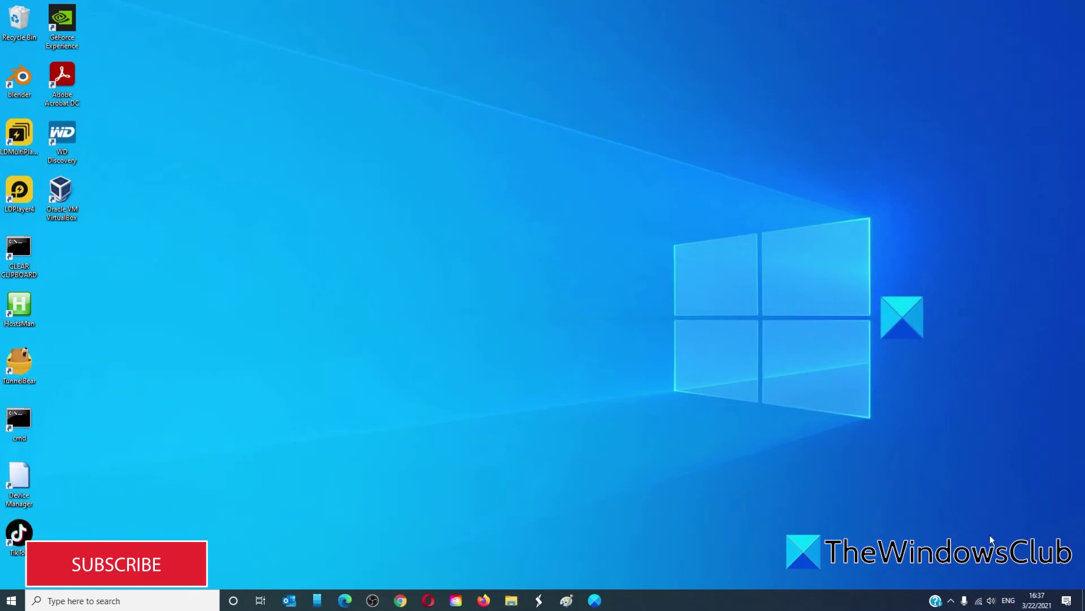
- Open Network & Internet settings from the tray icon, then Change adapter options to list adapters
right_click(979, 605)
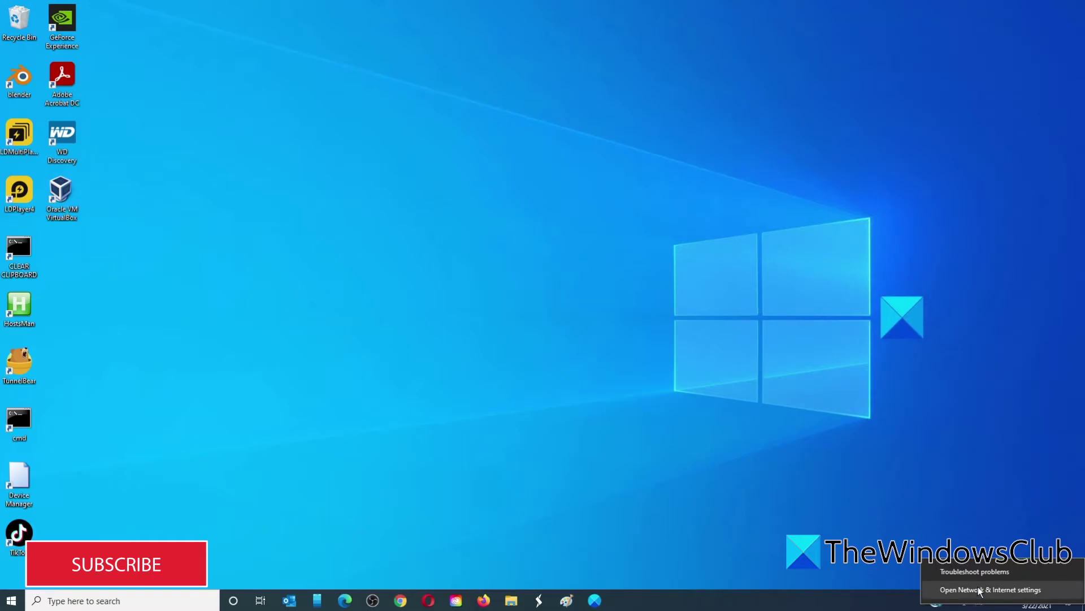
click(980, 590)
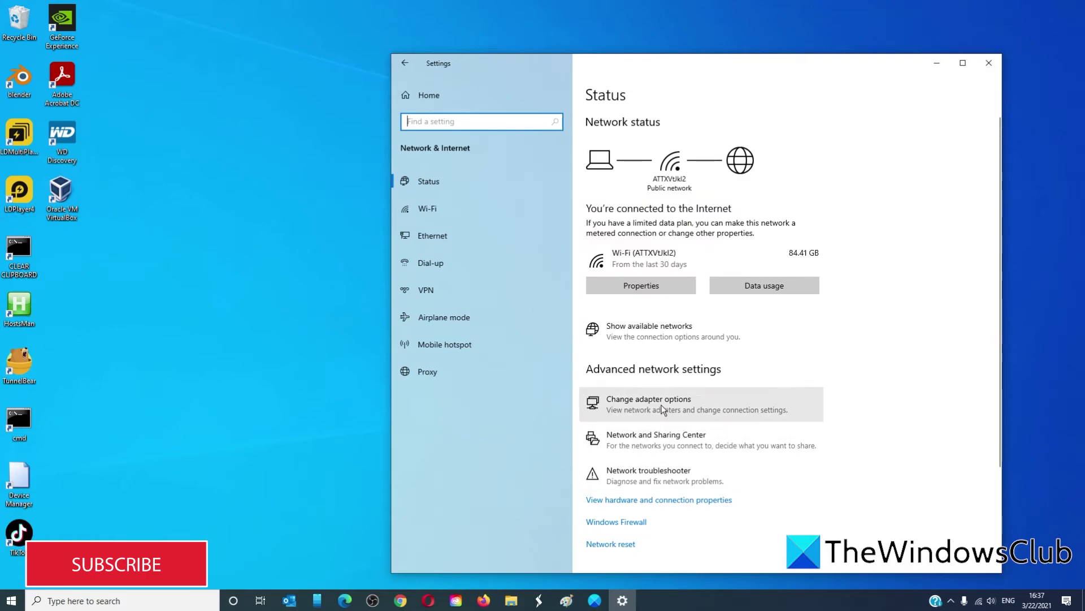
click(663, 409)
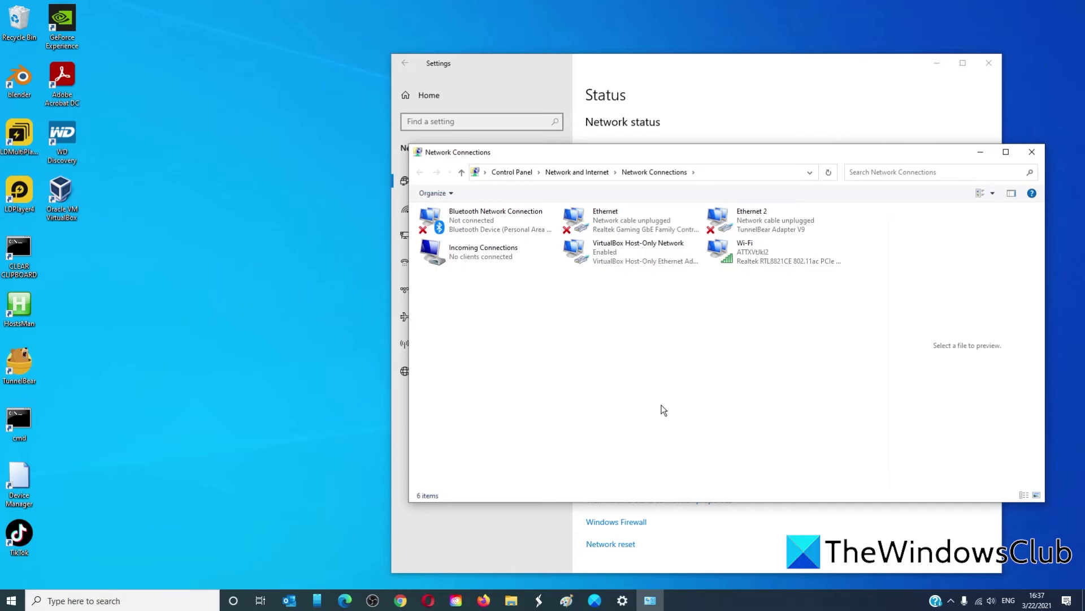
- Set Wi-Fi's IPv4 DNS servers to 8.8.8.8 and 8.8.4.4, then close Wi-Fi Properties and Network Connections
right_click(754, 259)
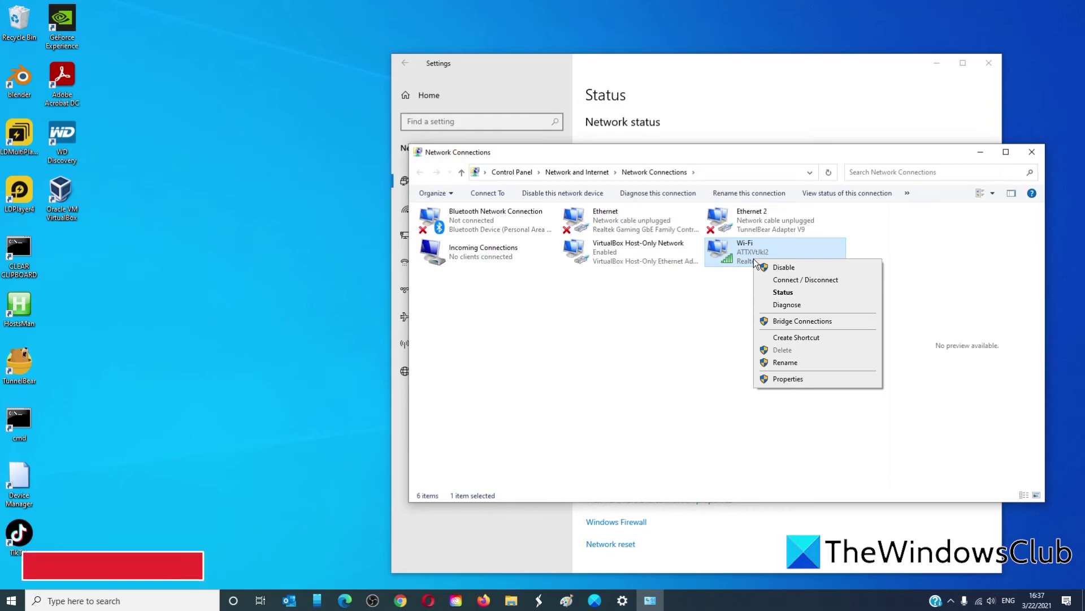
click(791, 379)
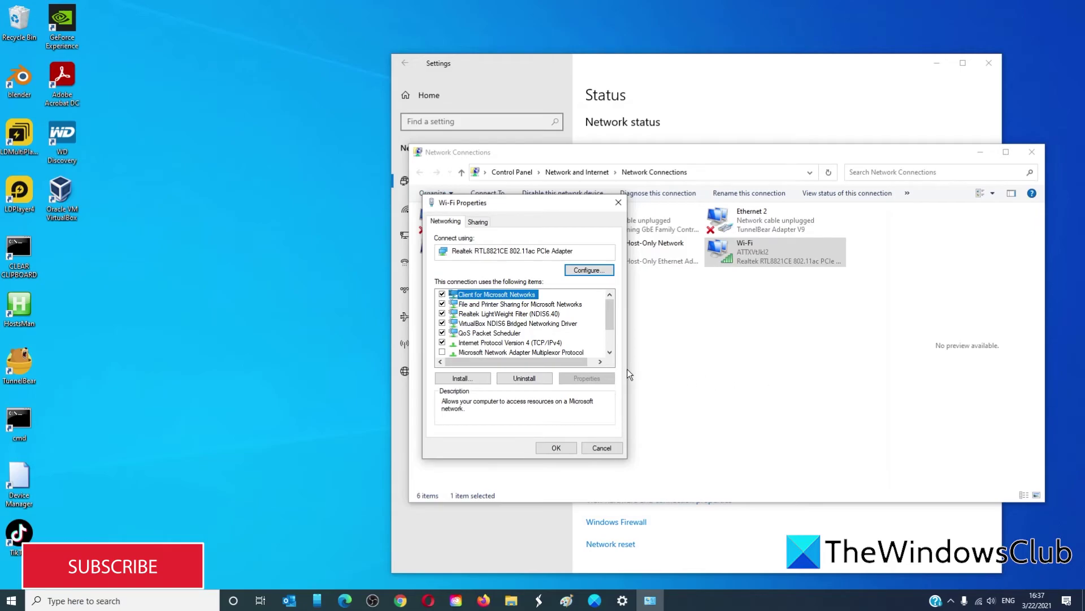
click(521, 342)
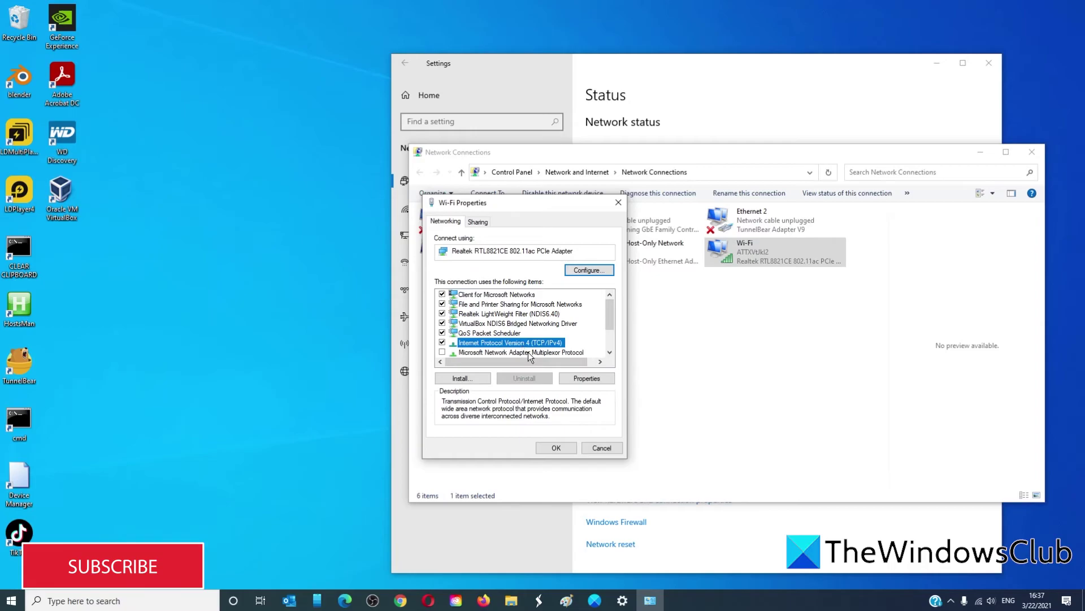
click(584, 379)
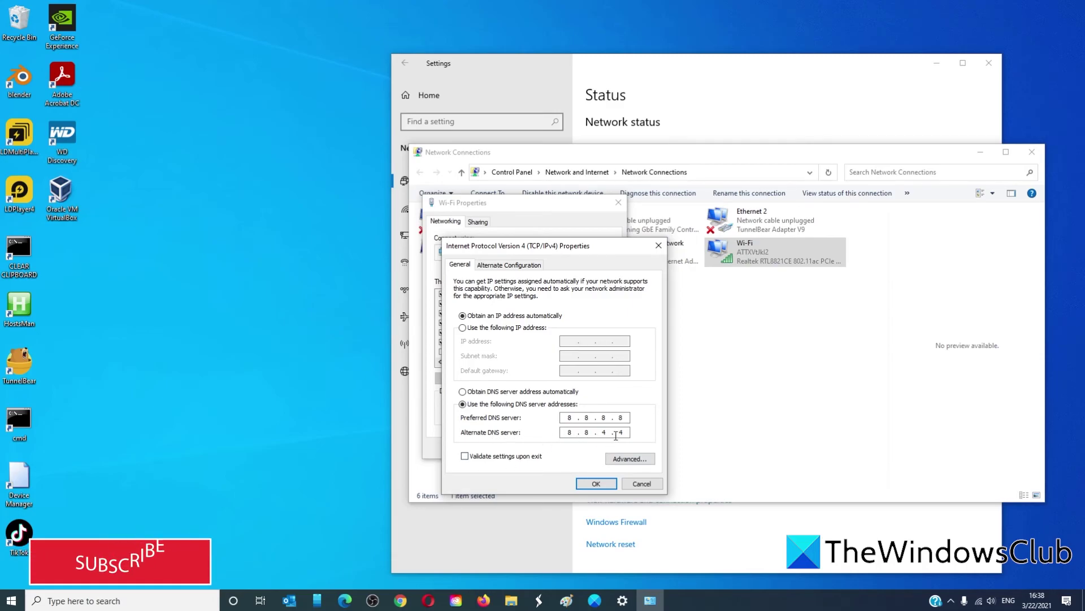
click(600, 485)
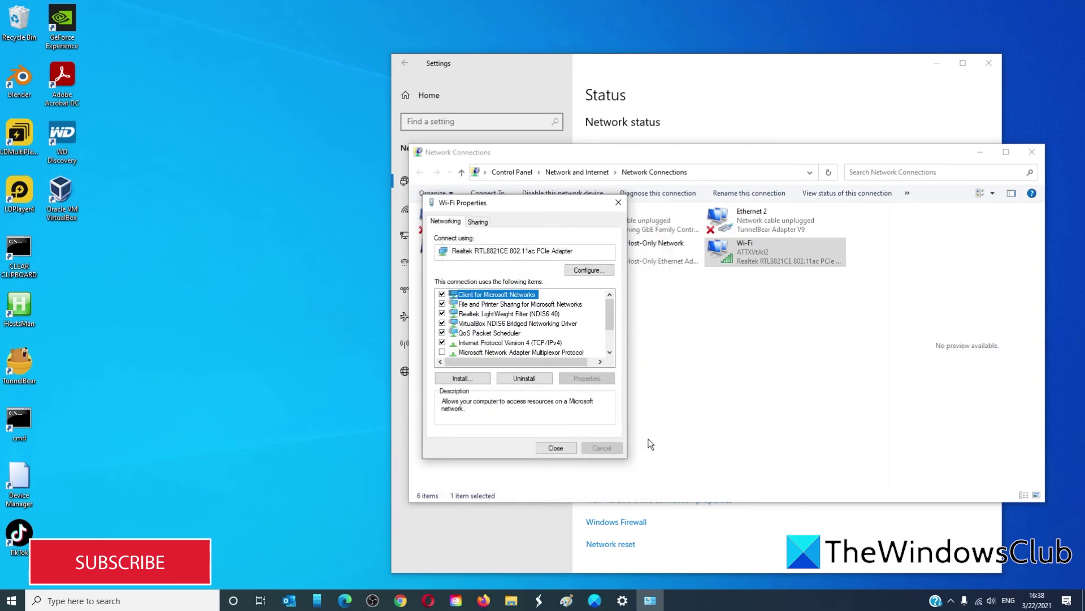
click(619, 201)
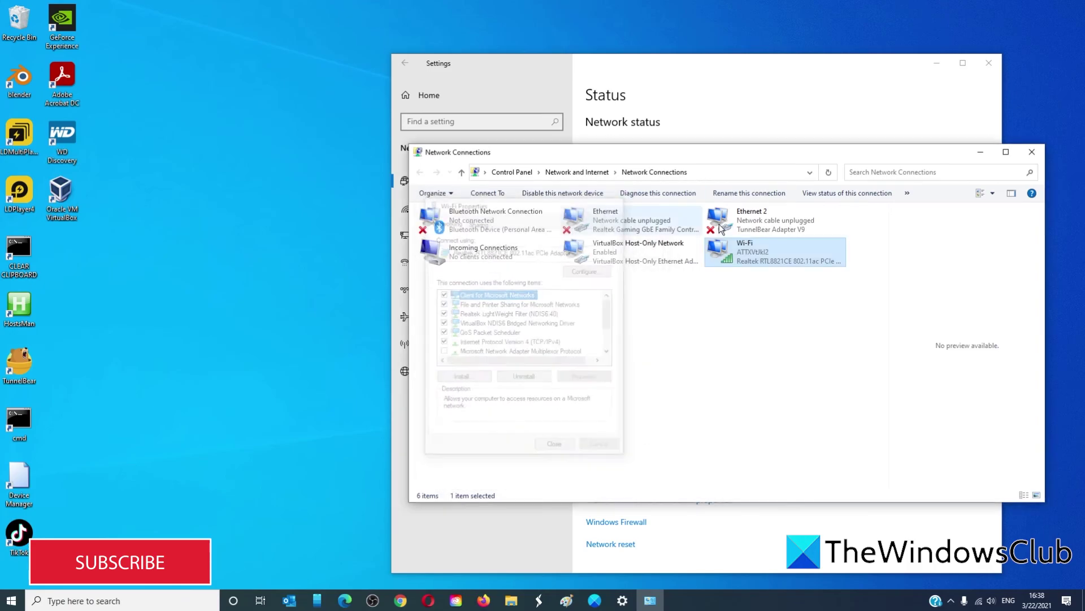
click(1031, 153)
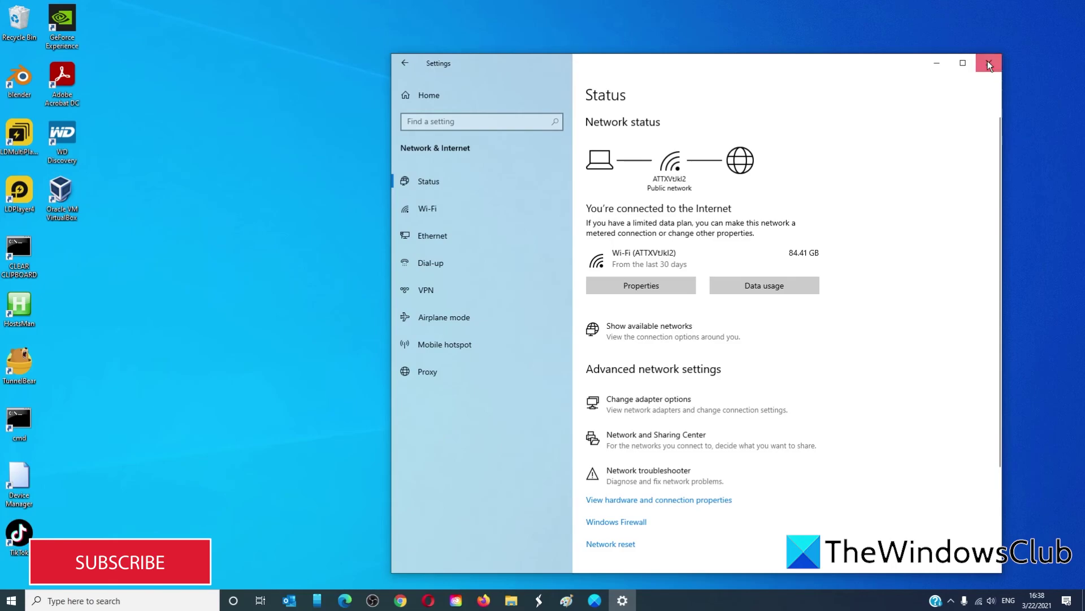
- Close Windows Settings to return to the Err_Connection_Closed article in Edge
click(989, 63)
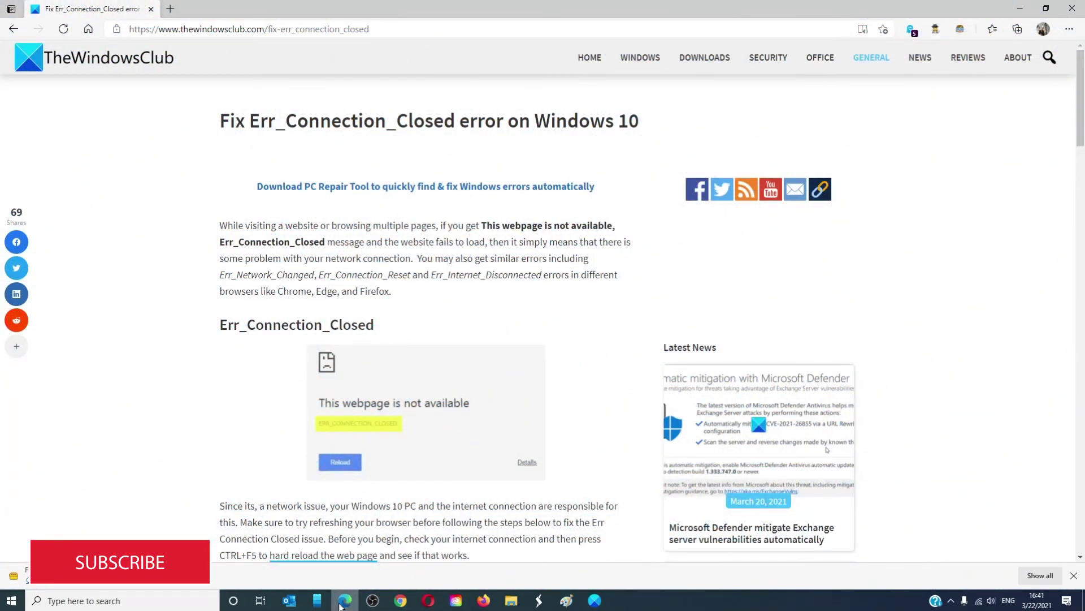